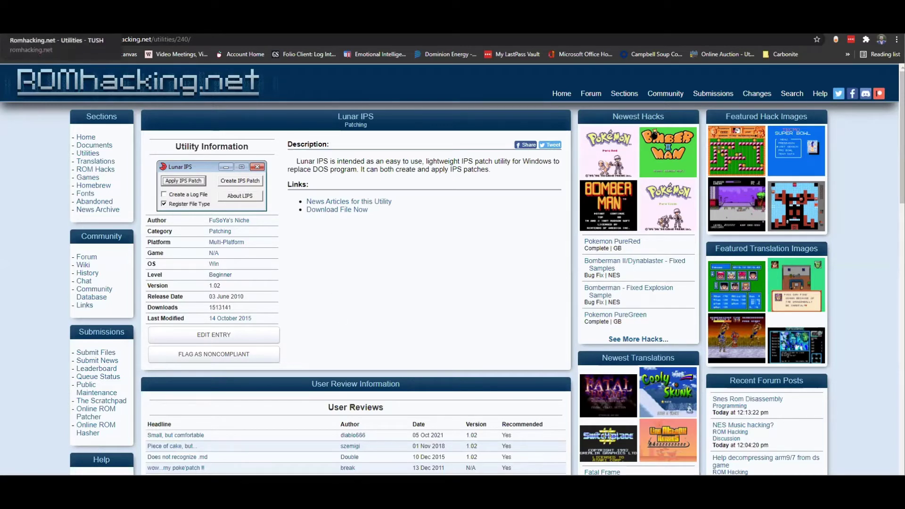
- Bring up the ROMhacking.net TUSH utility page (utilities/608) in the browser
{"action": "left_click", "coordinate": [57, 26]}
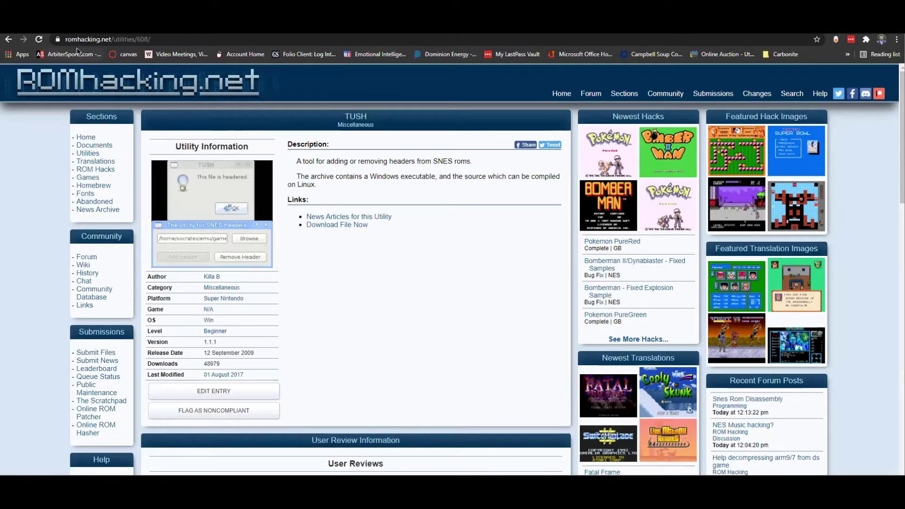
{"action": "left_click", "coordinate": [143, 40]}
{"action": "left_click", "coordinate": [403, 270]}
- Run tush.exe from Roms\tush\tush and load Super Metroid (JU) [!].smc, confirming it is unheadered
{"action": "key", "text": "alt+Tab"}
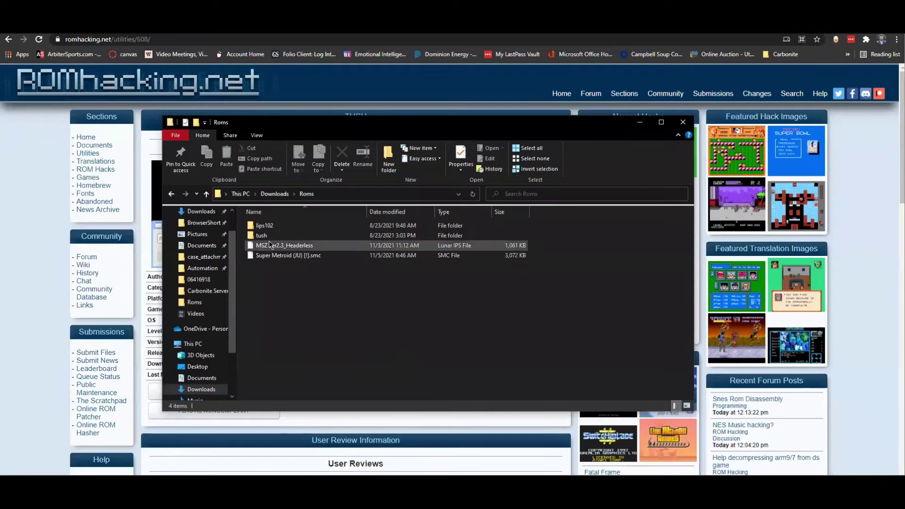
{"action": "double_click", "coordinate": [289, 235]}
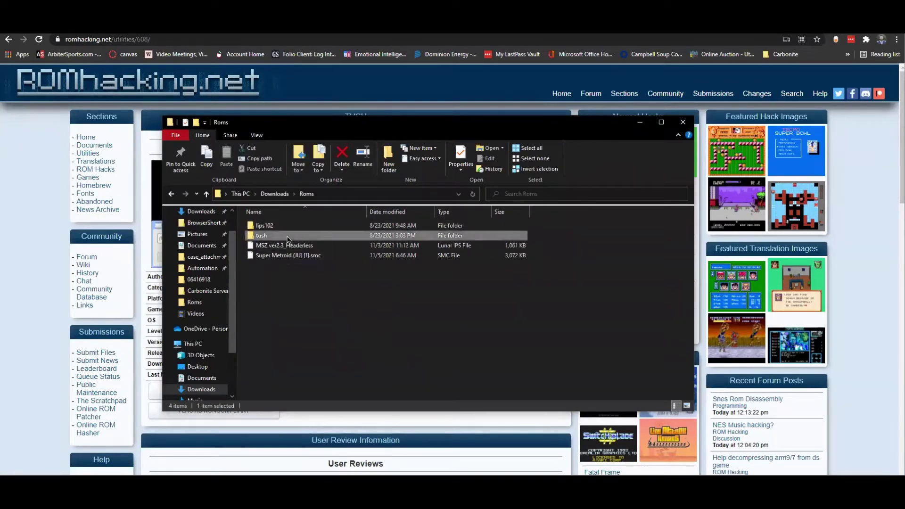
{"action": "double_click", "coordinate": [309, 226]}
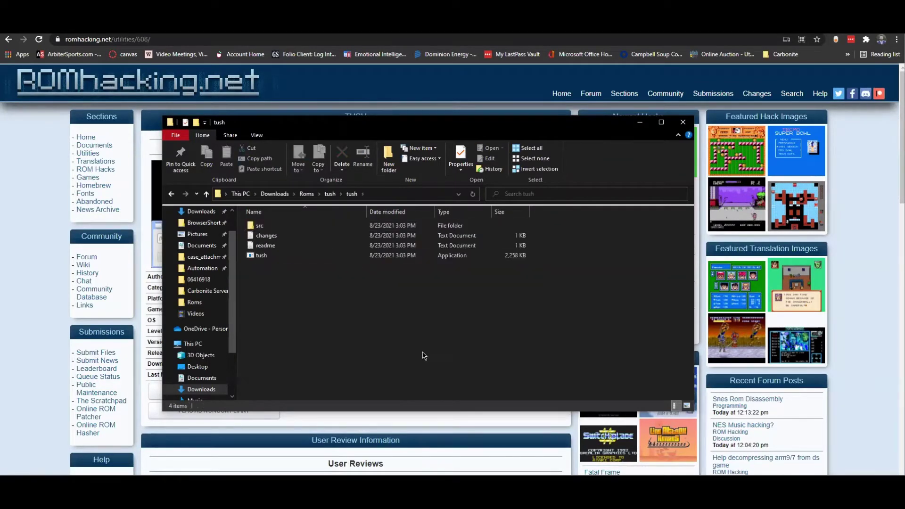
{"action": "left_click", "coordinate": [282, 258]}
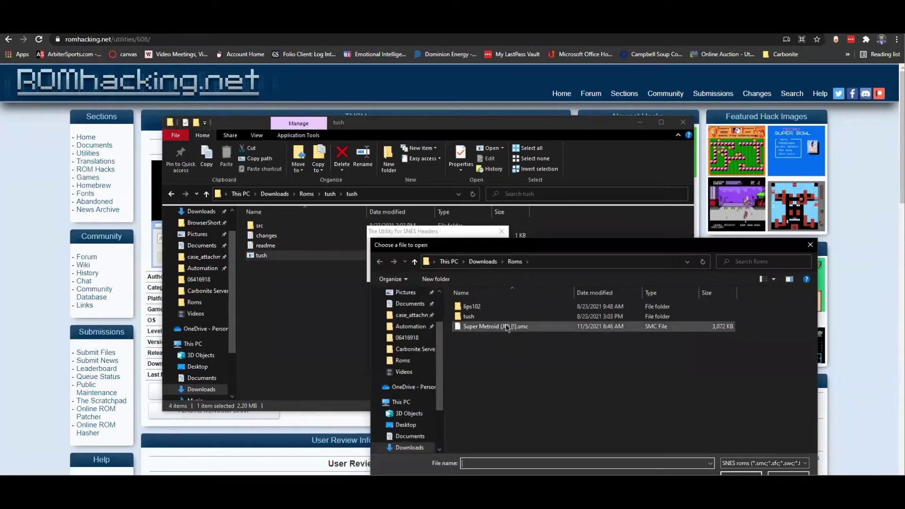
{"action": "left_click", "coordinate": [507, 327]}
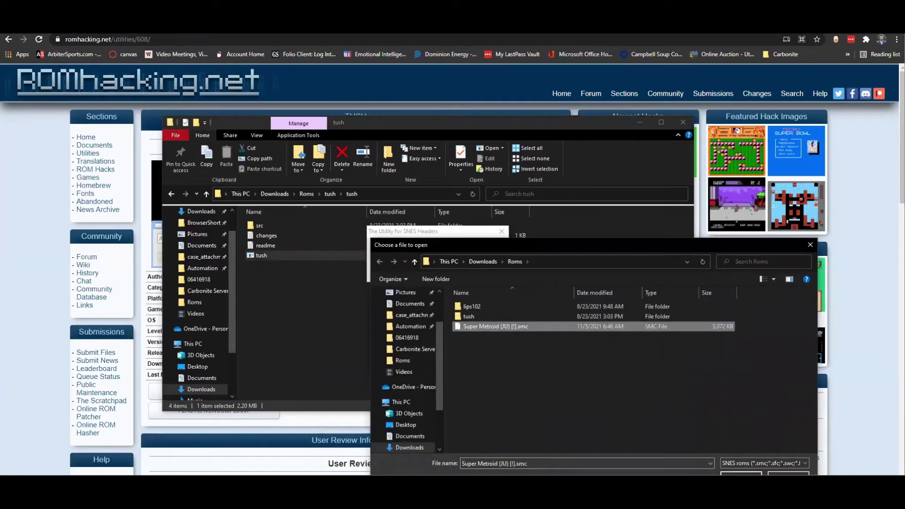
{"action": "left_click", "coordinate": [741, 472]}
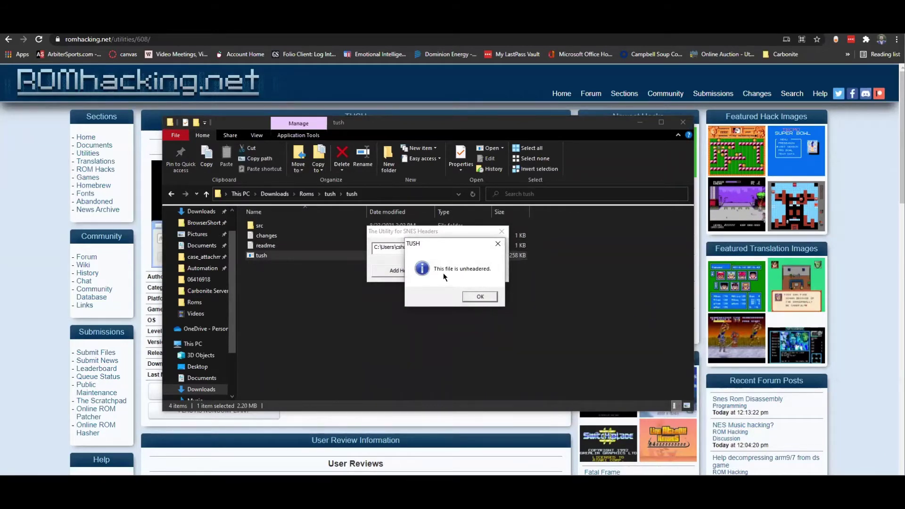
{"action": "left_click", "coordinate": [483, 298]}
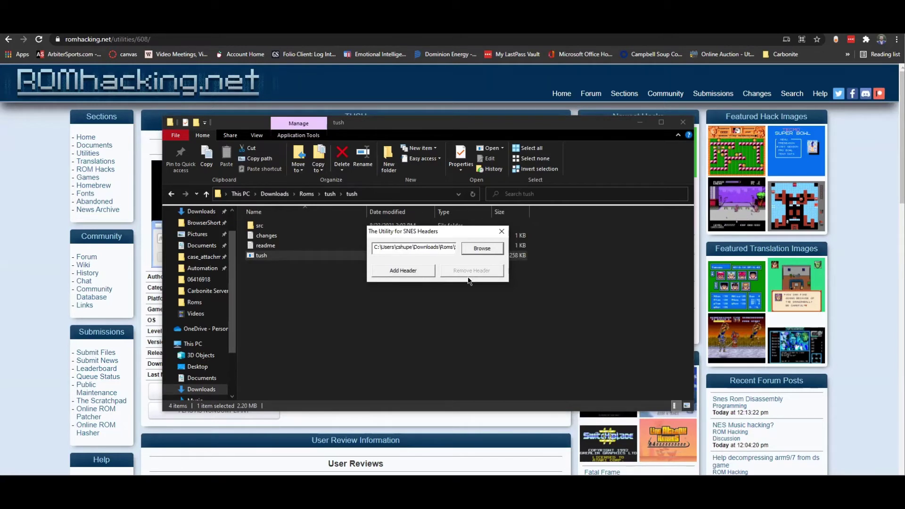
- Close TUSH, go back to the Roms folder, and return the browser to the Lunar IPS page
{"action": "left_click", "coordinate": [502, 231]}
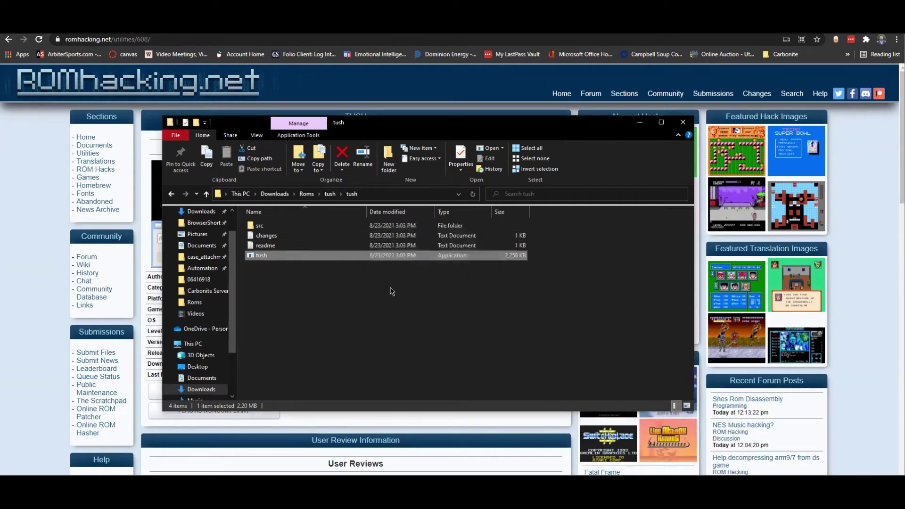
{"action": "left_click", "coordinate": [173, 196]}
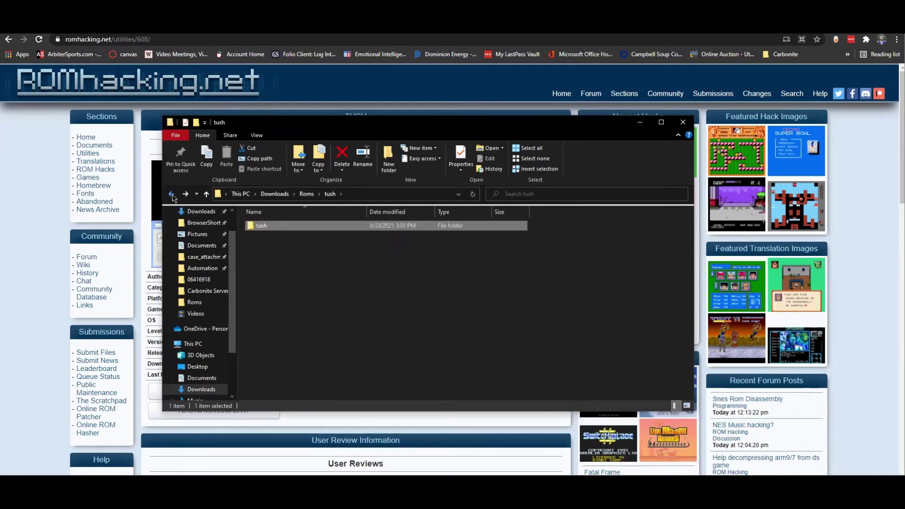
{"action": "left_click", "coordinate": [173, 196]}
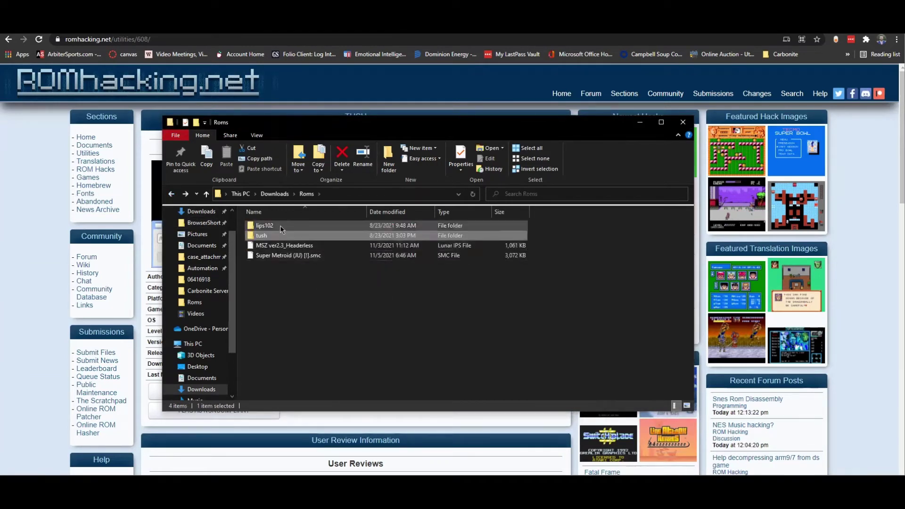
{"action": "left_click", "coordinate": [31, 261]}
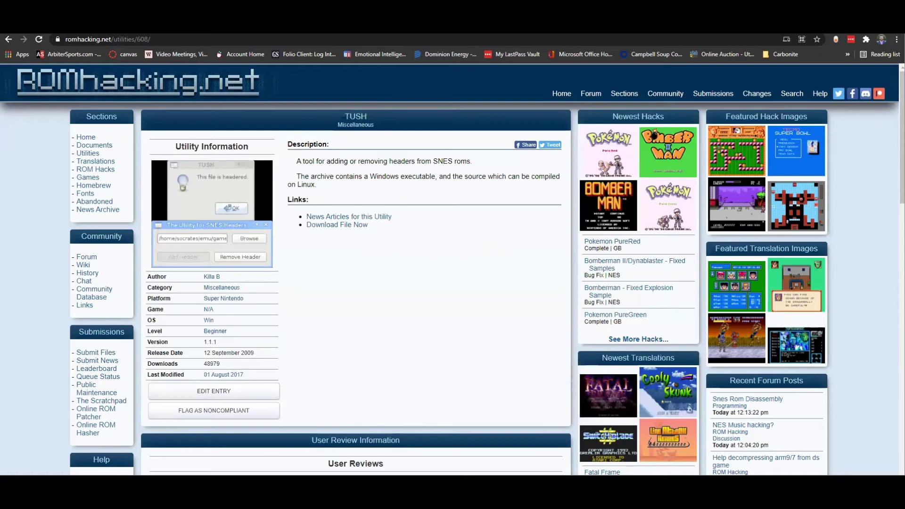
{"action": "key", "text": "alt+Left"}
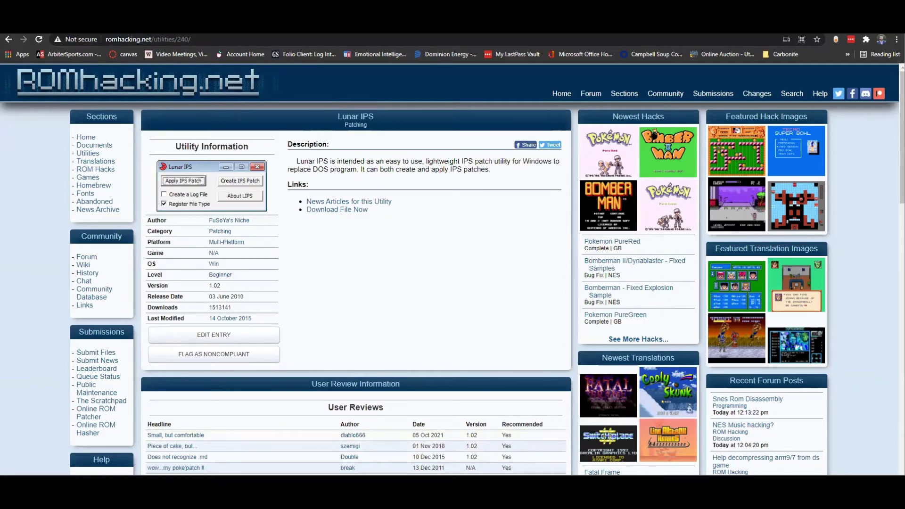
- Open the lips102 folder in Roms and launch Lunar IPS
{"action": "key", "text": "alt+Tab"}
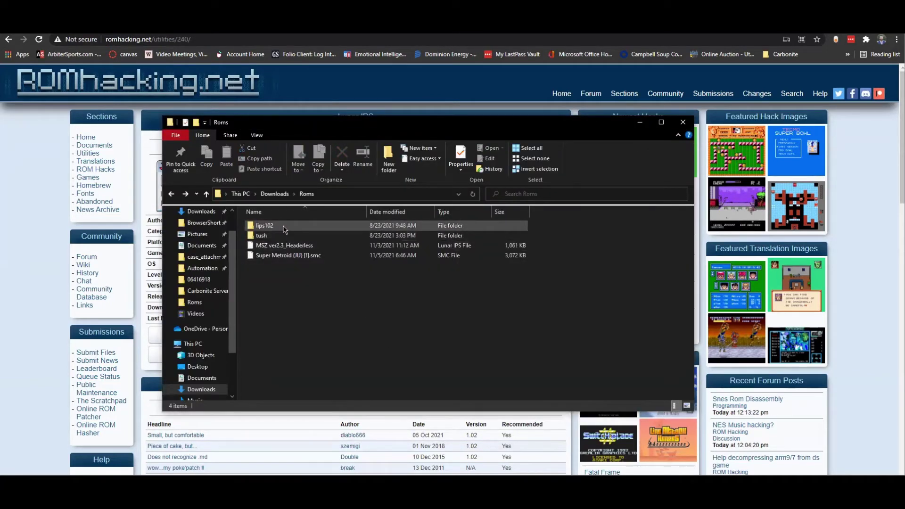
{"action": "double_click", "coordinate": [285, 230]}
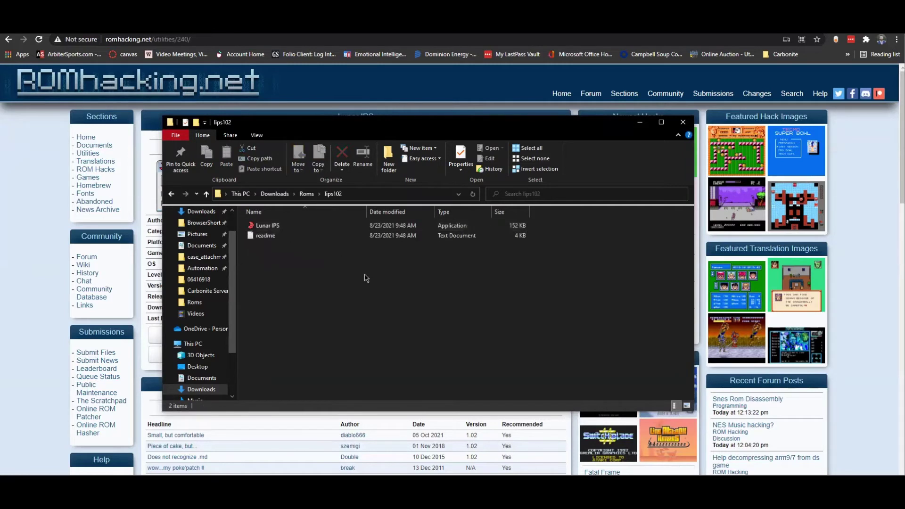
{"action": "left_click", "coordinate": [278, 226]}
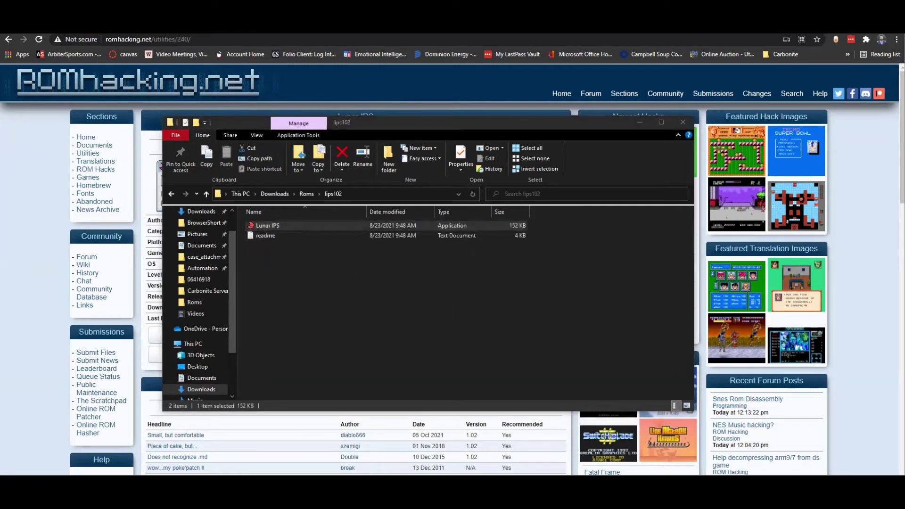
{"action": "key", "text": "Return"}
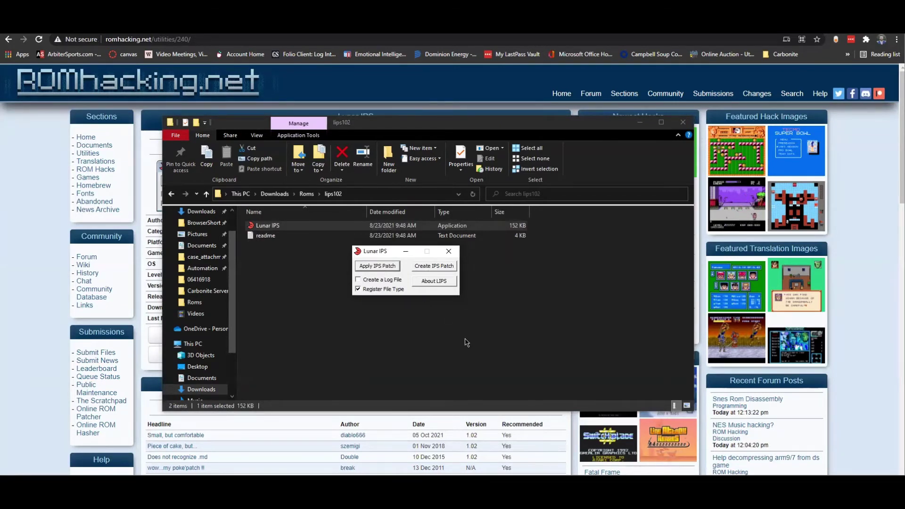
{"action": "left_click", "coordinate": [450, 253]}
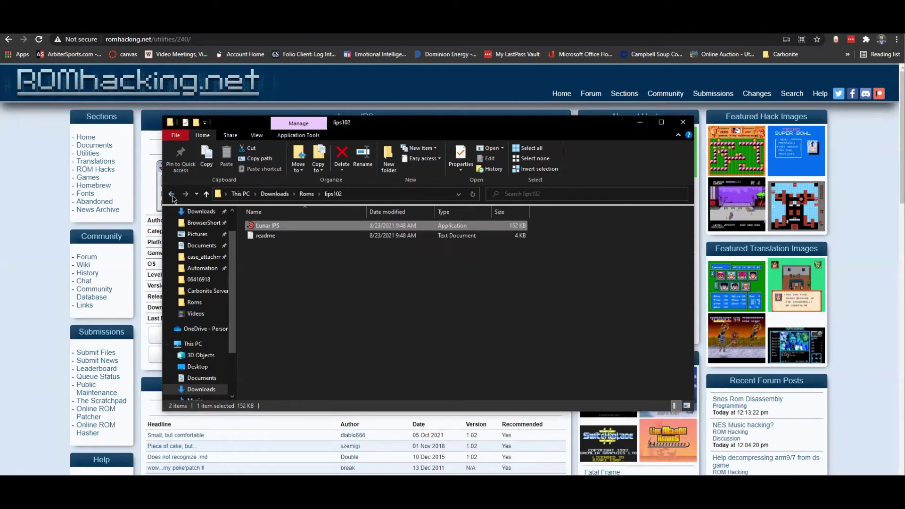
{"action": "left_click", "coordinate": [171, 194]}
{"action": "left_click", "coordinate": [309, 256]}
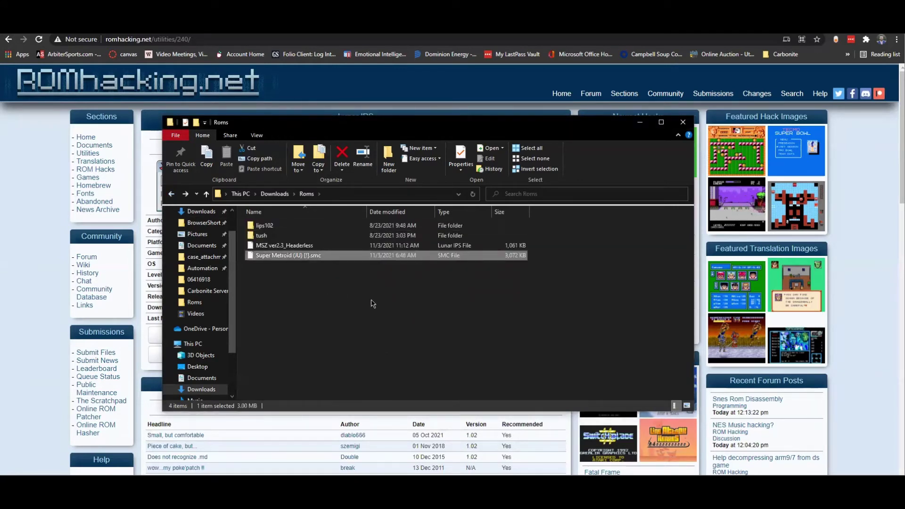
{"action": "left_click", "coordinate": [290, 247]}
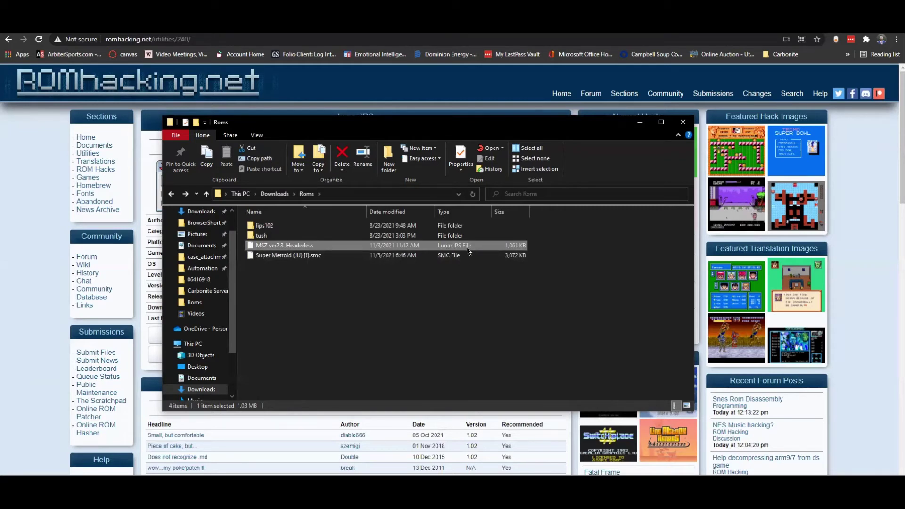
{"action": "left_click", "coordinate": [367, 288]}
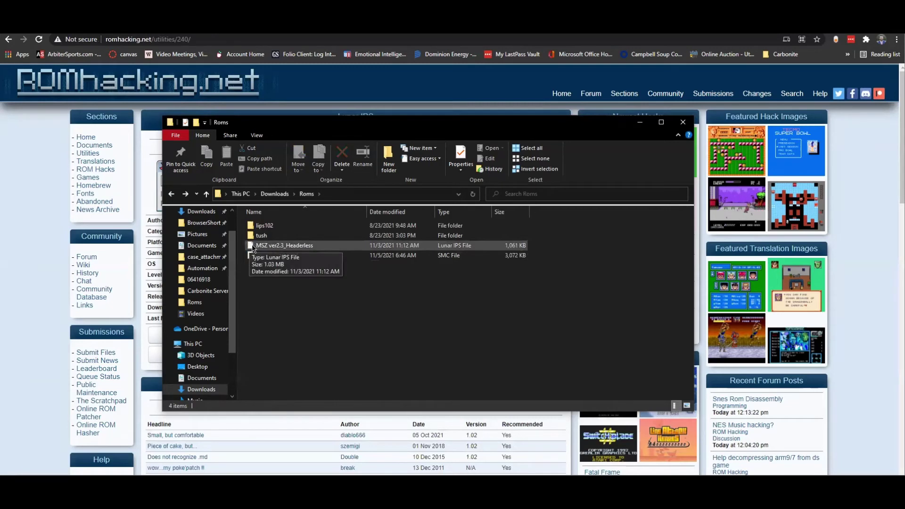
{"action": "left_click", "coordinate": [686, 406]}
{"action": "left_click", "coordinate": [675, 406]}
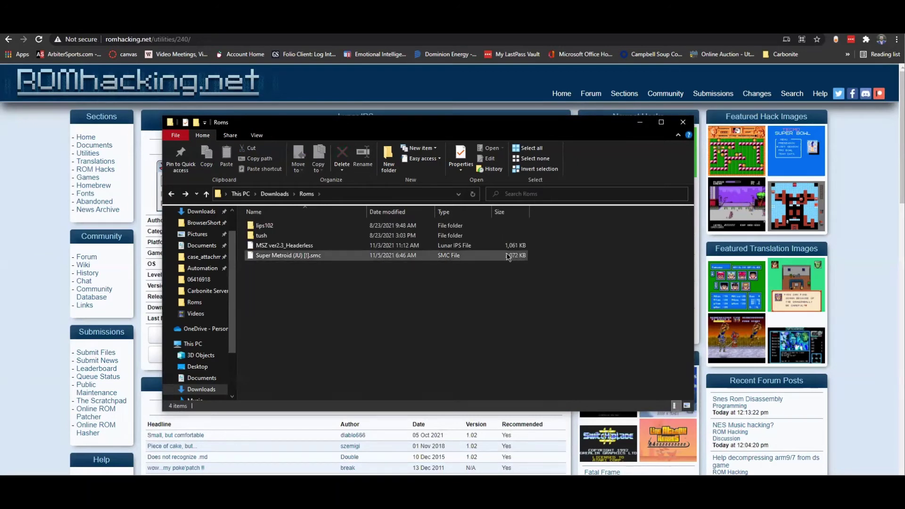
- Launch Lunar IPS from lips102 and choose the MSZ ver2.3_Headerless patch from Roms
{"action": "double_click", "coordinate": [285, 228]}
{"action": "left_click", "coordinate": [283, 227]}
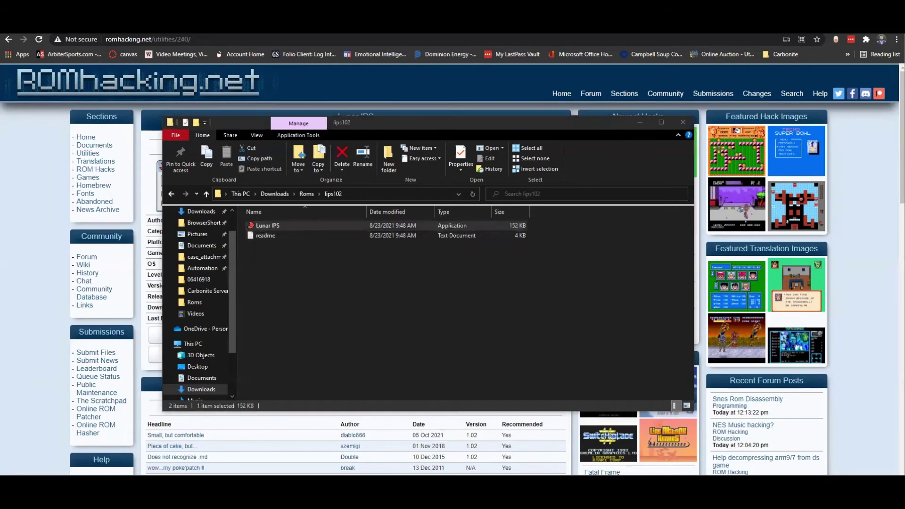
{"action": "left_click", "coordinate": [356, 265]}
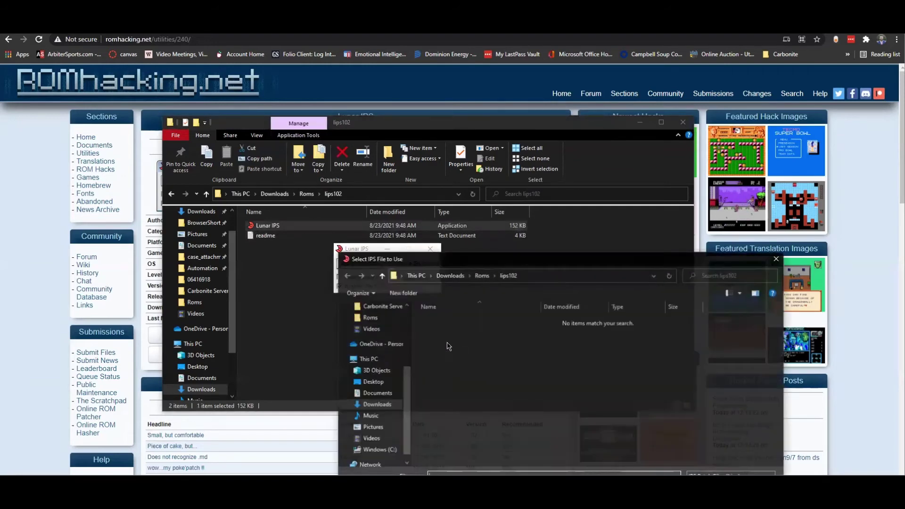
{"action": "scroll", "coordinate": [372, 377], "scroll_direction": "up", "scroll_amount": 1}
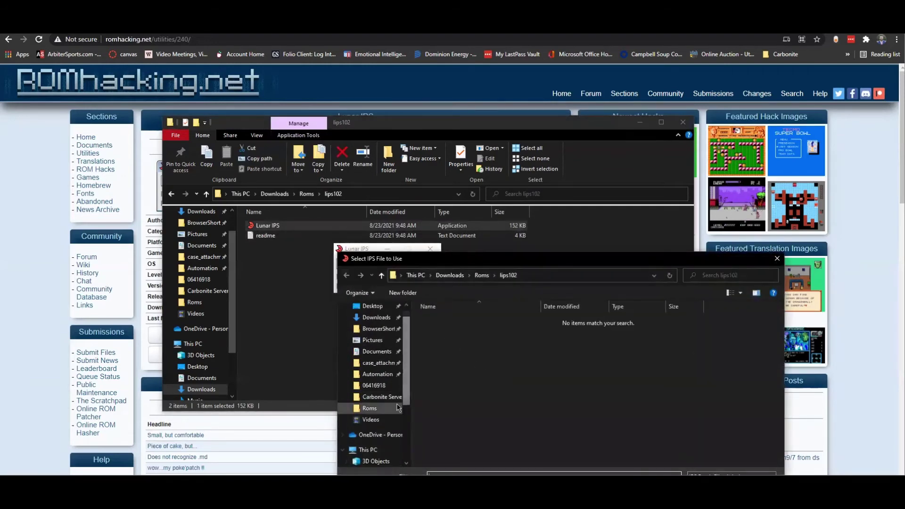
{"action": "left_click", "coordinate": [370, 409]}
{"action": "left_click", "coordinate": [427, 342]}
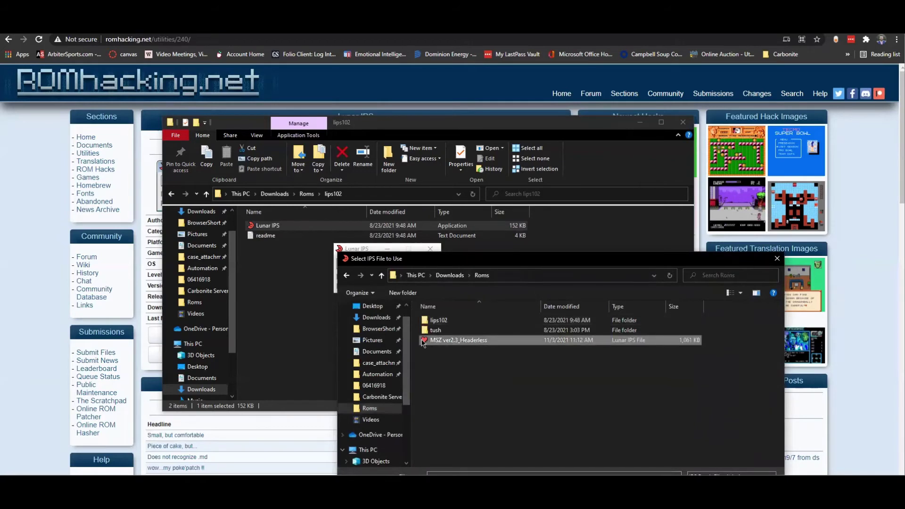
{"action": "double_click", "coordinate": [431, 342]}
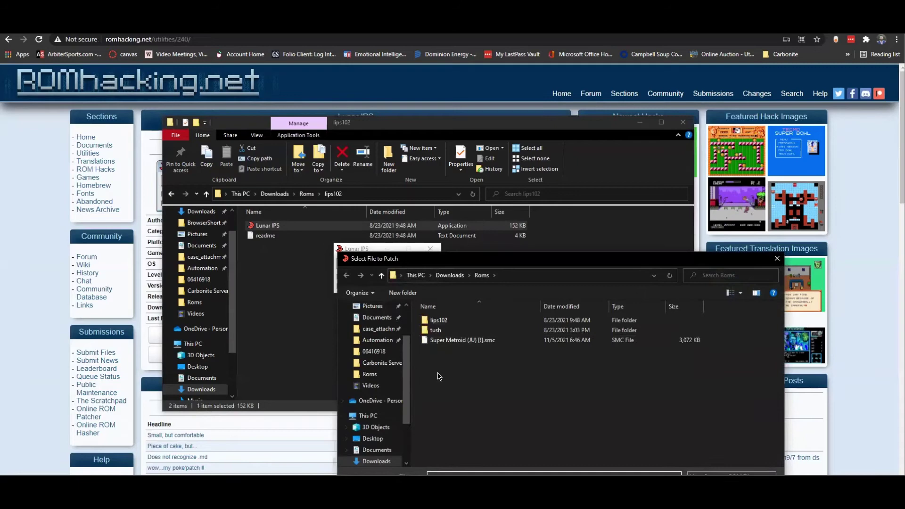
- Apply the patch to Super Metroid (JU) [!].smc, acknowledge success, and close Lunar IPS
{"action": "left_click", "coordinate": [466, 340]}
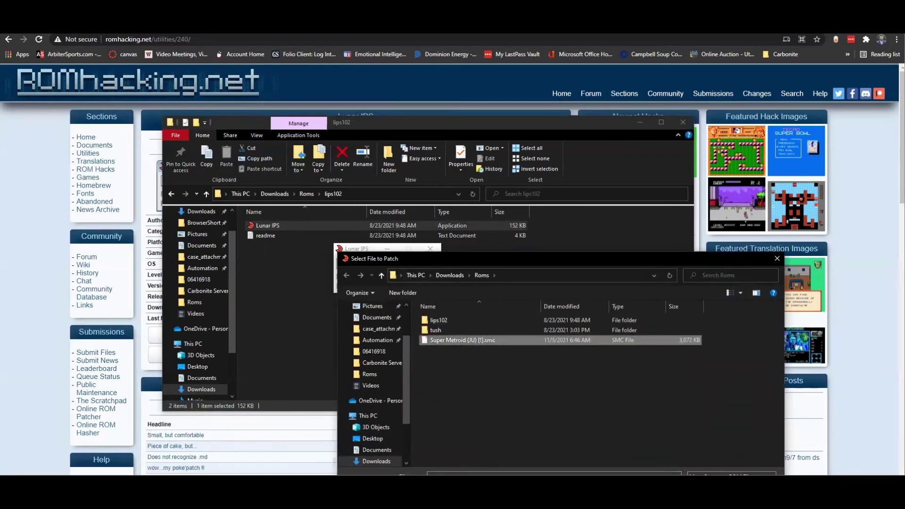
{"action": "key", "text": "Return"}
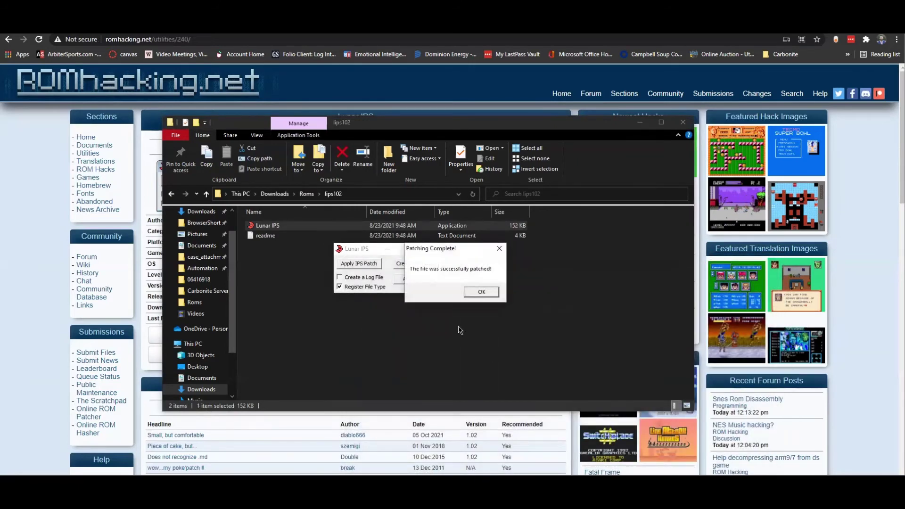
{"action": "left_click", "coordinate": [481, 292]}
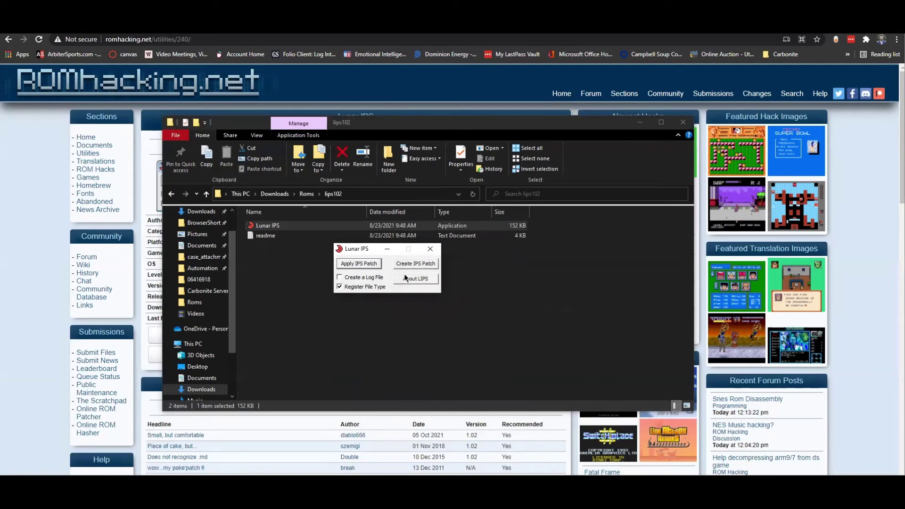
{"action": "left_click", "coordinate": [431, 252]}
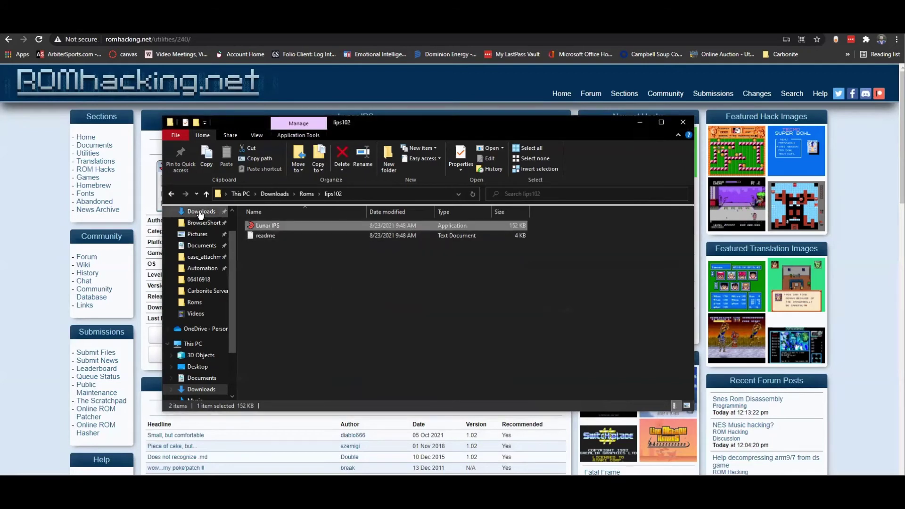
- Back in Roms, compare the patched Super Metroid ROM's size (3,552 KB) with the MSZ patch
{"action": "left_click", "coordinate": [171, 193]}
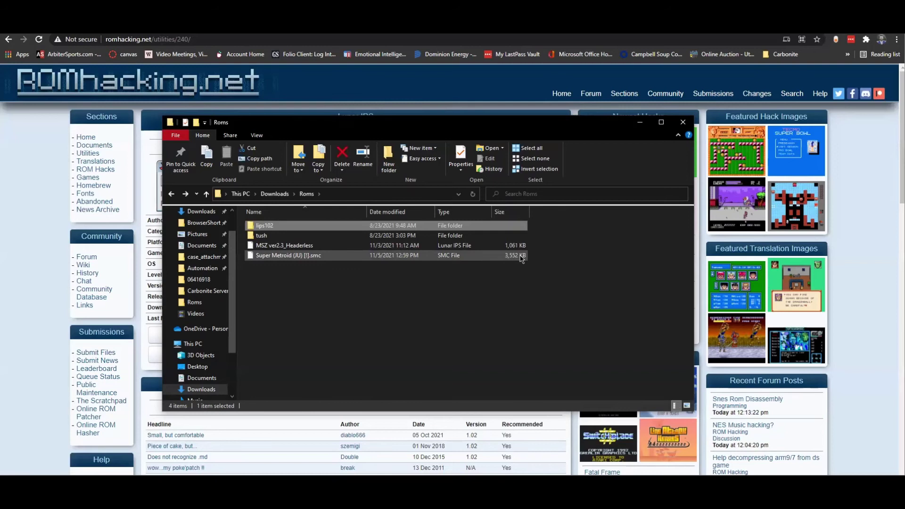
{"action": "left_click", "coordinate": [515, 295]}
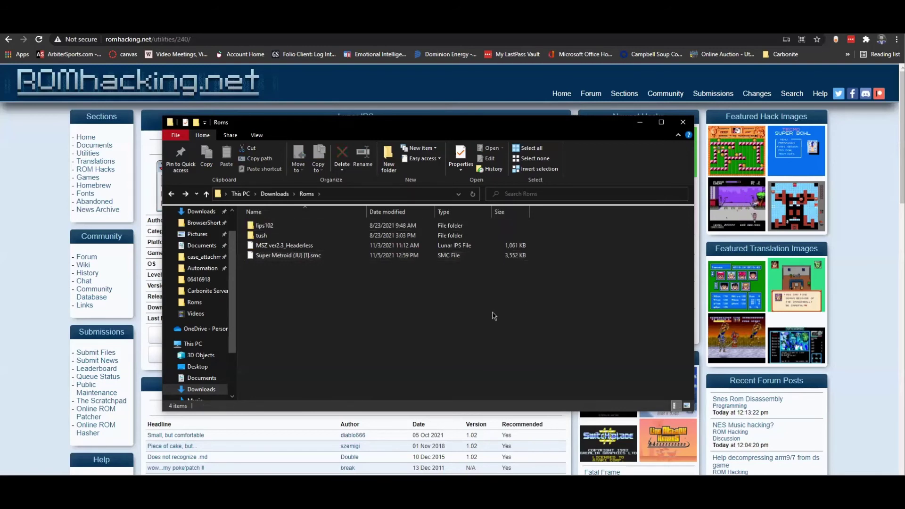
{"action": "left_click", "coordinate": [454, 257]}
{"action": "left_click", "coordinate": [476, 293]}
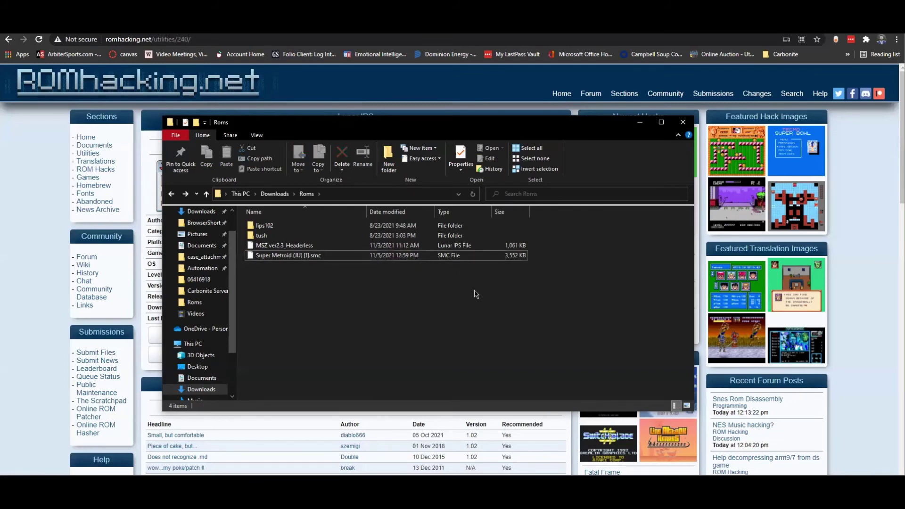
{"action": "left_click", "coordinate": [302, 246]}
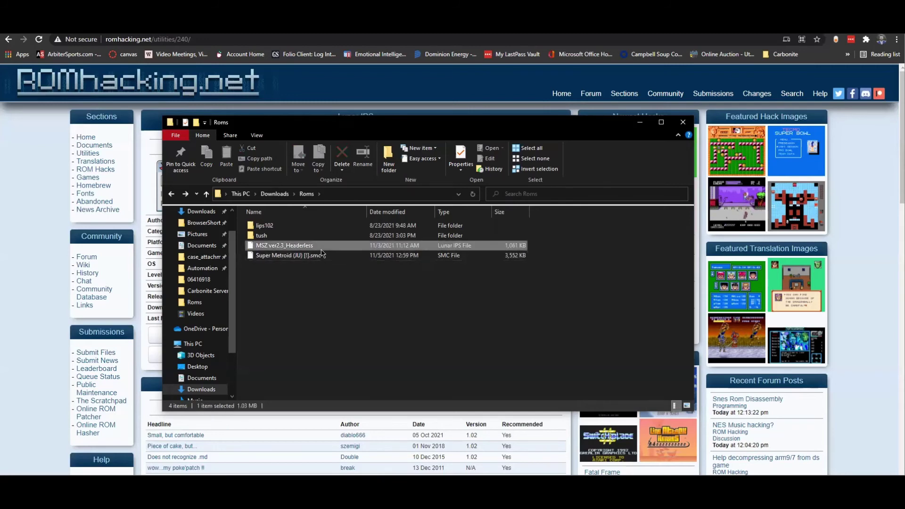
- Check the patched ROM's size, then enter 'metroid' to reach metroidconstruction.com/hacks.php, blocking location access
{"action": "left_click", "coordinate": [324, 256]}
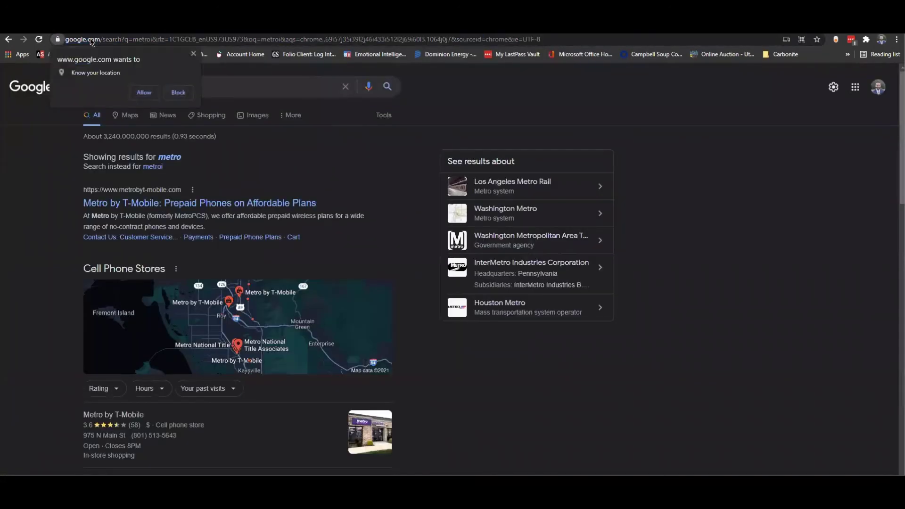
{"action": "left_click", "coordinate": [90, 40]}
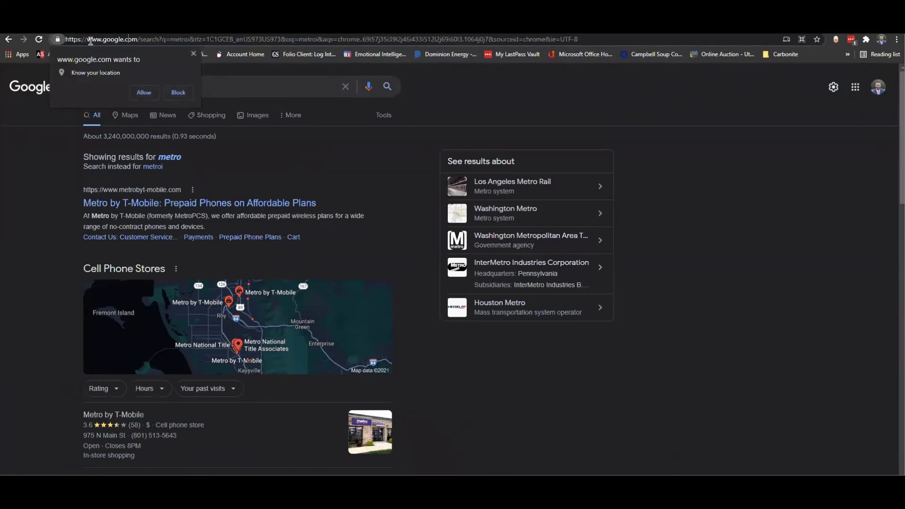
{"action": "triple_click", "coordinate": [91, 40]}
{"action": "type", "text": "metroid"}
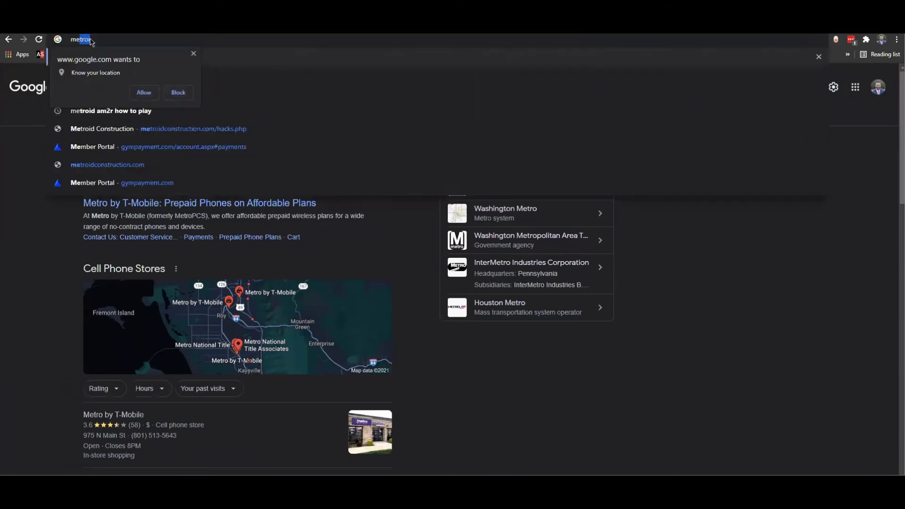
{"action": "left_click", "coordinate": [180, 96]}
{"action": "key", "text": "Return"}
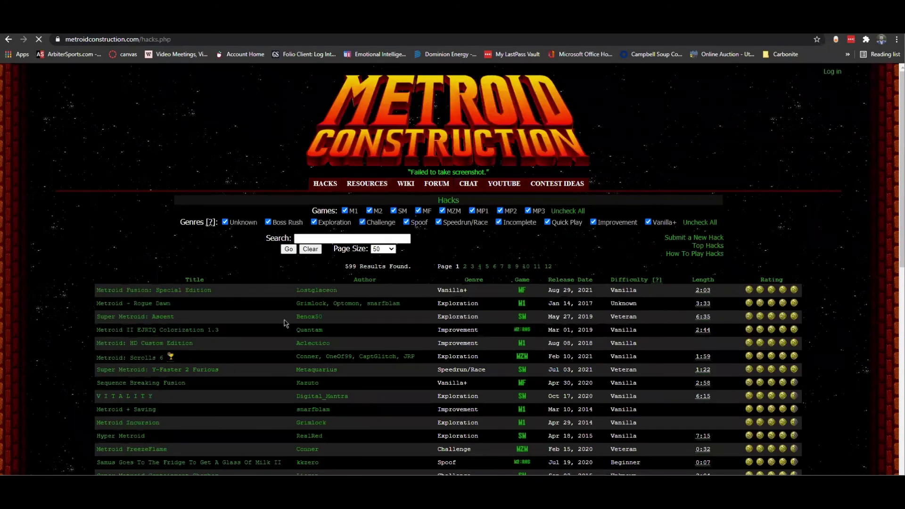
- Open the Metroid Fusion: Special Edition page with its Release v4.2 download and description
{"action": "left_click", "coordinate": [330, 291]}
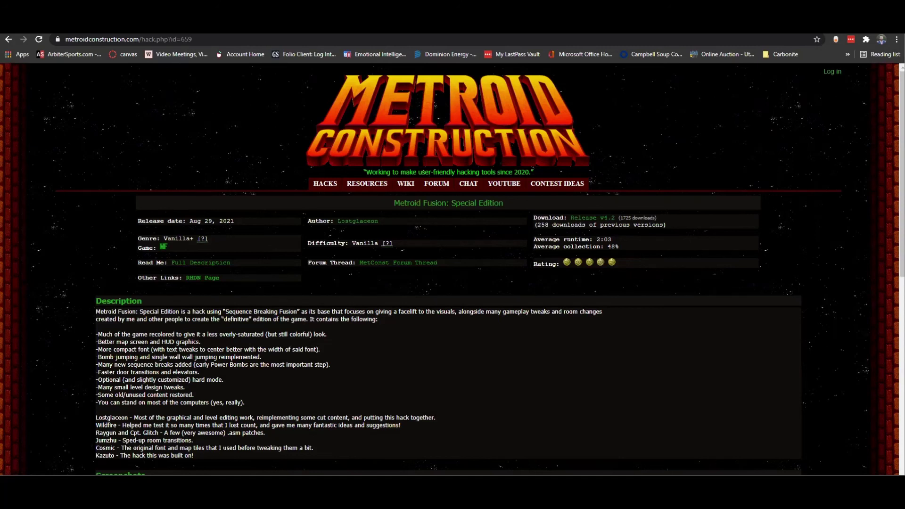
{"action": "mouse_move", "coordinate": [151, 474]}
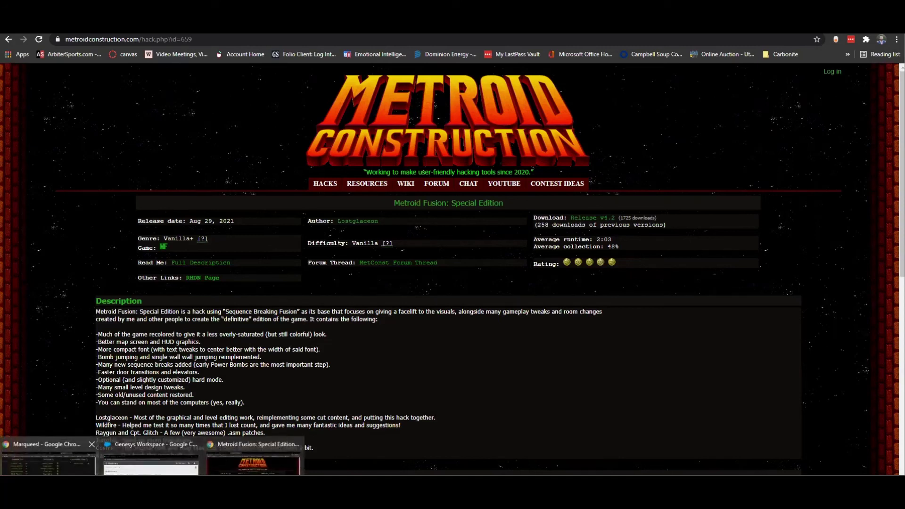